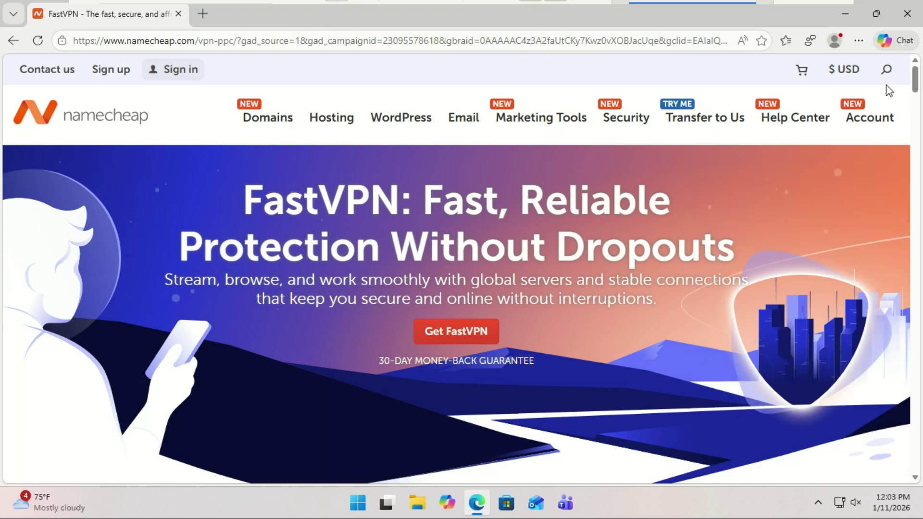
Review the FastVPN page's features and plan pricing, and browse the full list of server locations.
left_click_drag(916, 84, 919, 110)
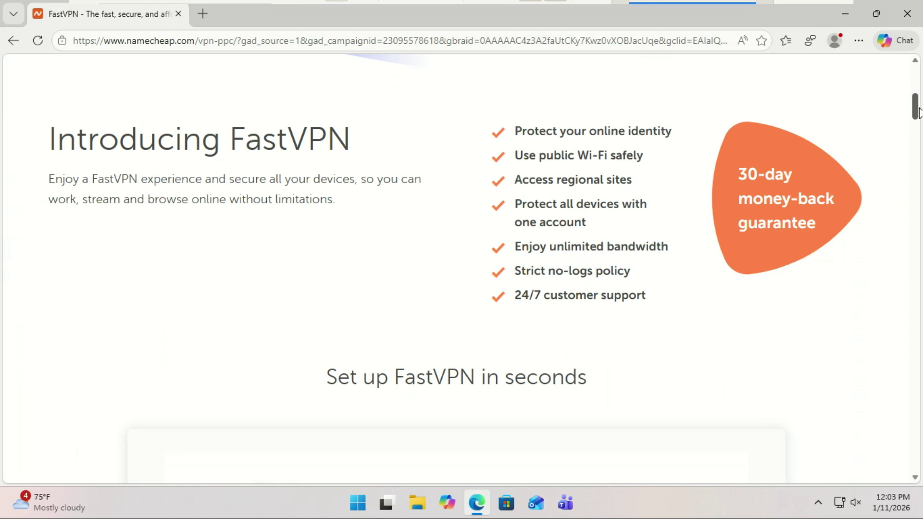
left_click_drag(918, 111, 918, 156)
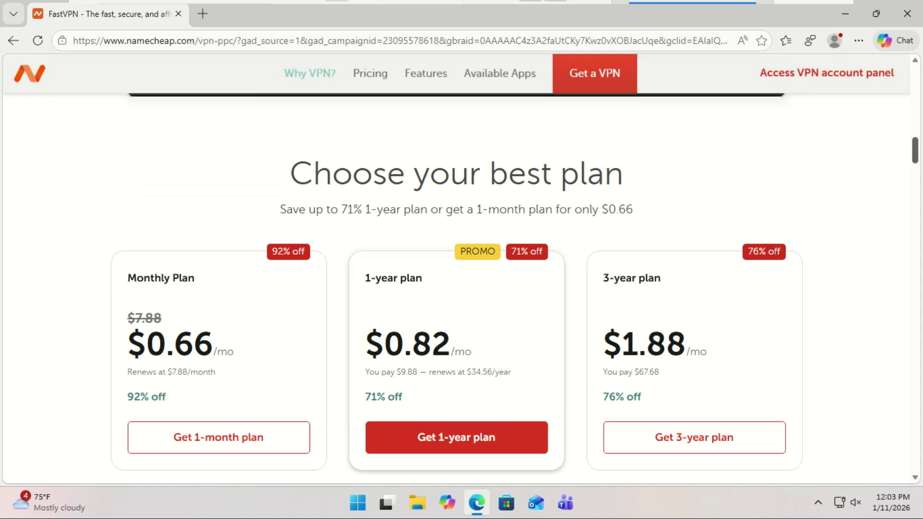
left_click_drag(918, 155, 919, 186)
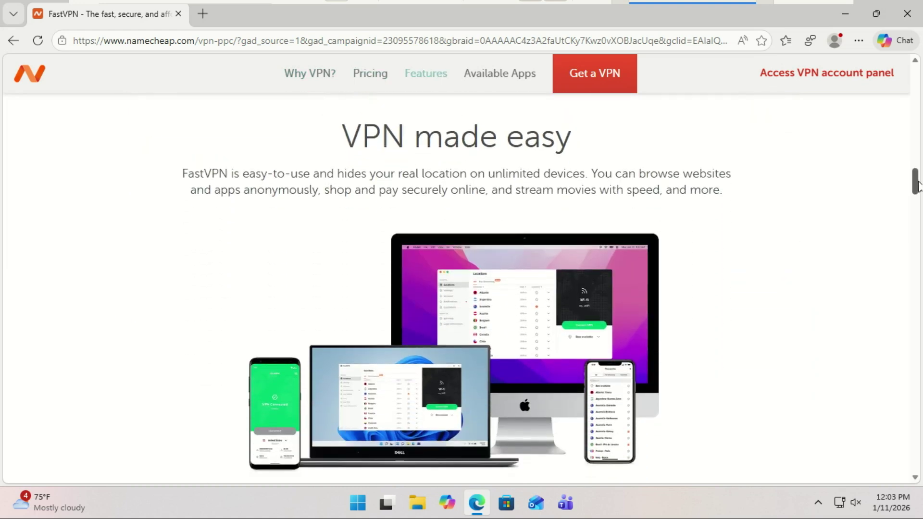
left_click_drag(918, 187, 919, 210)
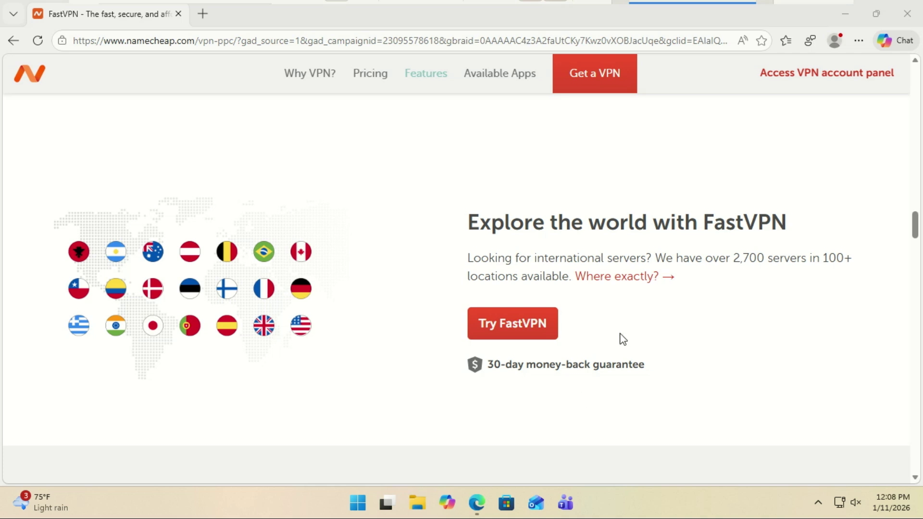
left_click(616, 283)
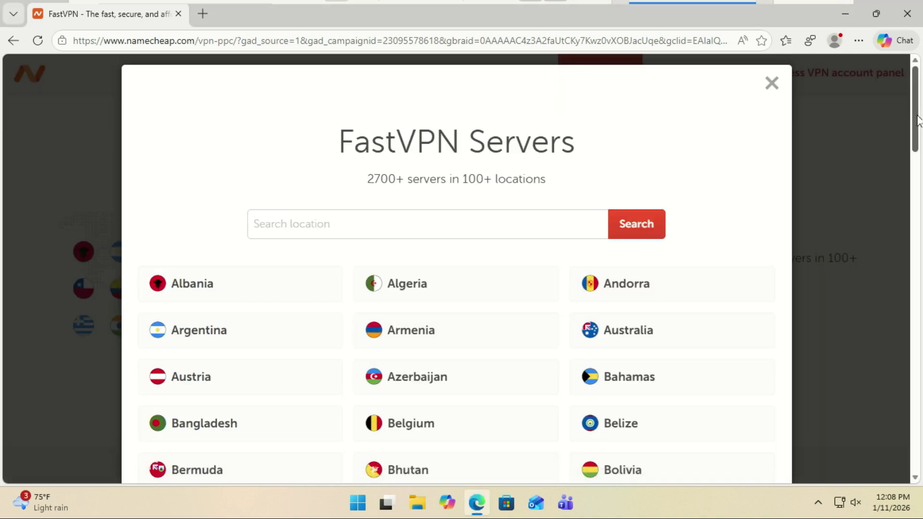
left_click_drag(919, 119, 921, 440)
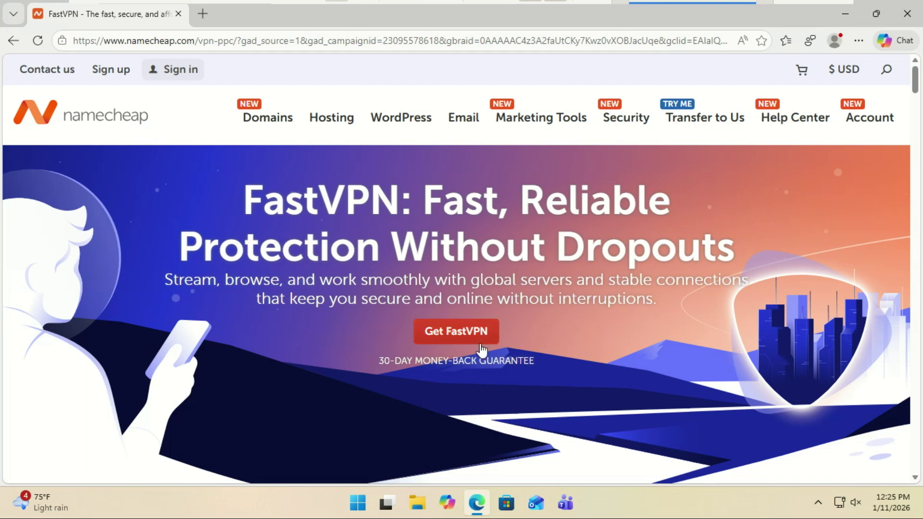
Order the 1-year FastVPN plan and choose the payment method for the purchase.
left_click(449, 332)
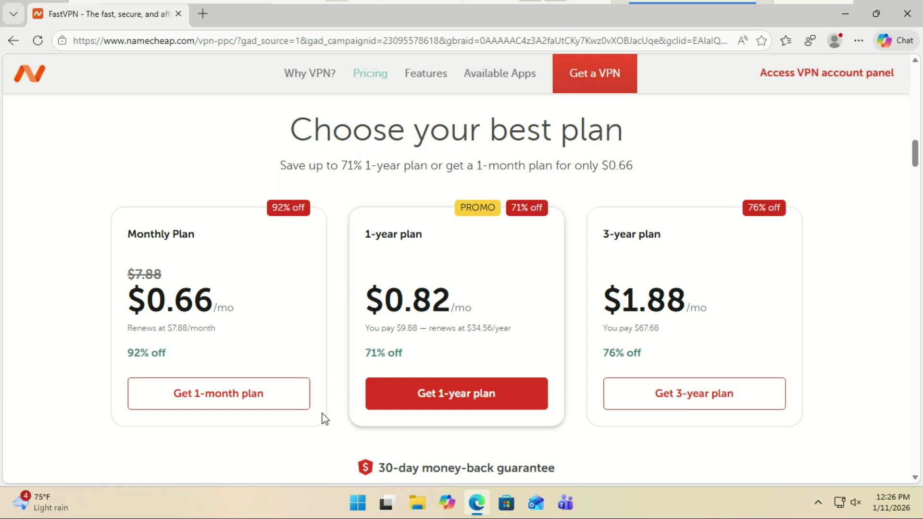
left_click(455, 399)
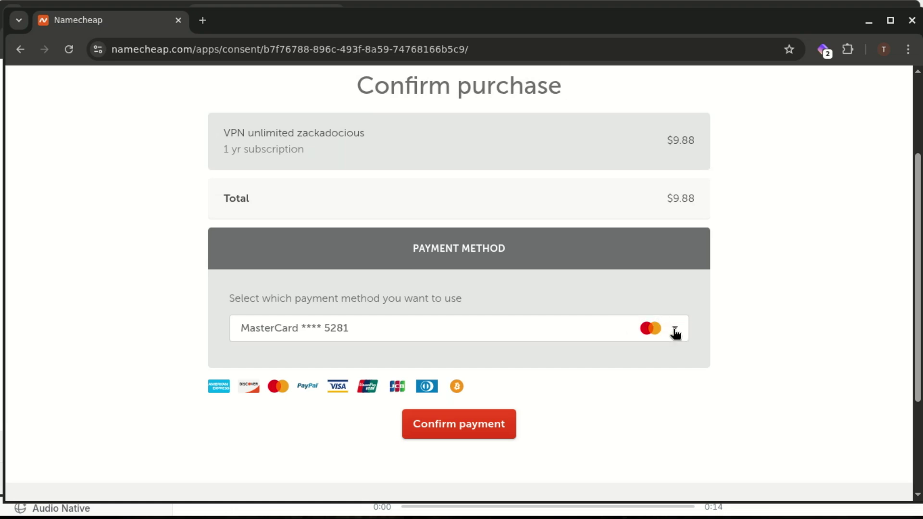
left_click(675, 331)
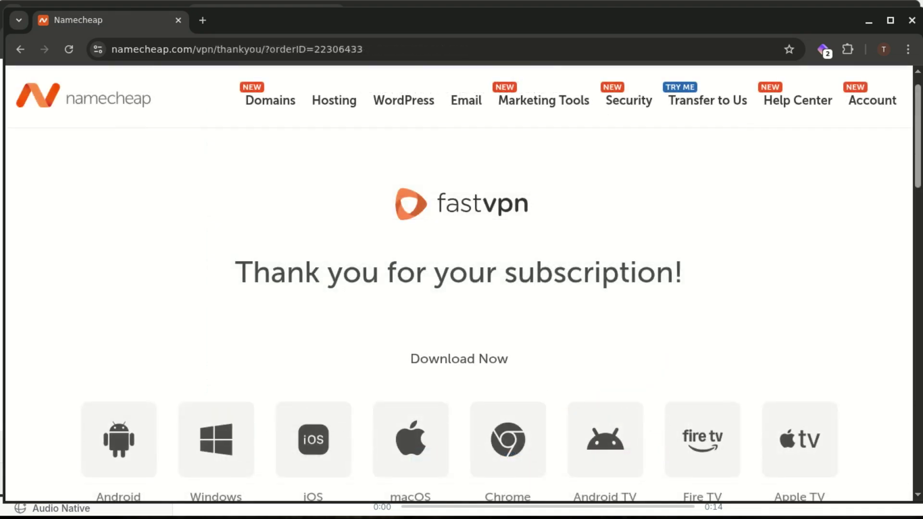
Download the Windows version of FastVPN from the subscription thank-you page.
left_click_drag(920, 164, 920, 188)
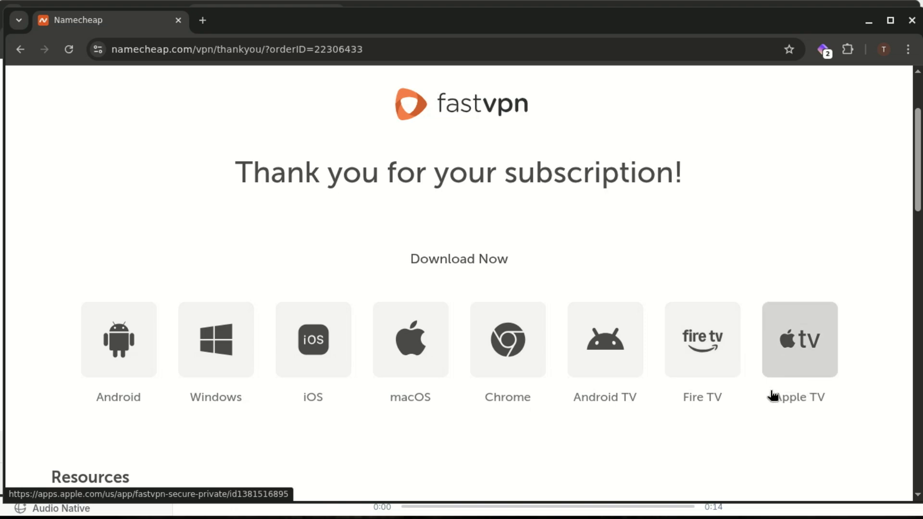
scroll(481, 366, "up", 1)
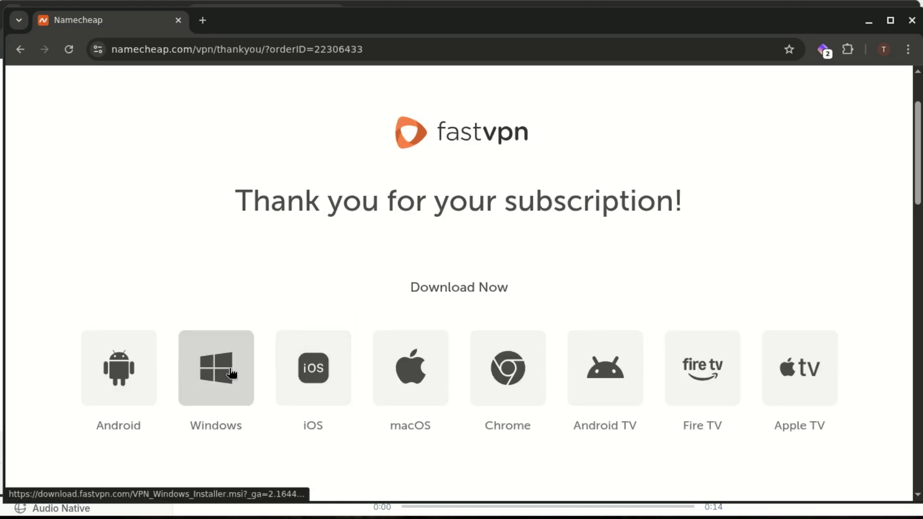
left_click(230, 371)
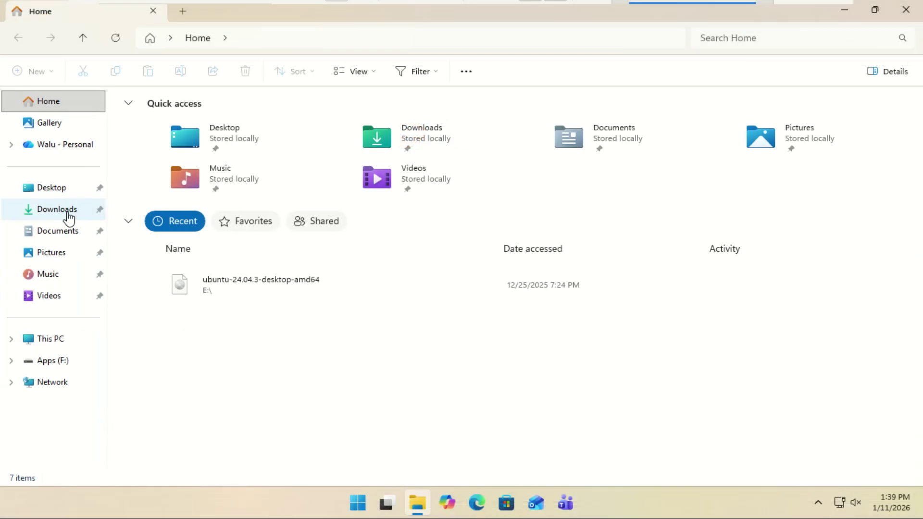
Install FastVPN from VPN_Windows_Installer in the Downloads folder, accepting the license agreement and allowing changes to the device.
left_click(68, 215)
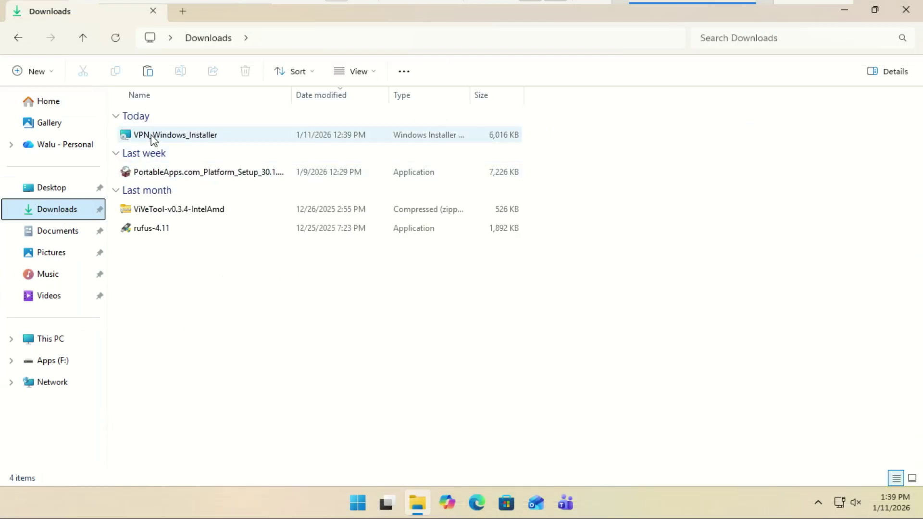
double_click(153, 139)
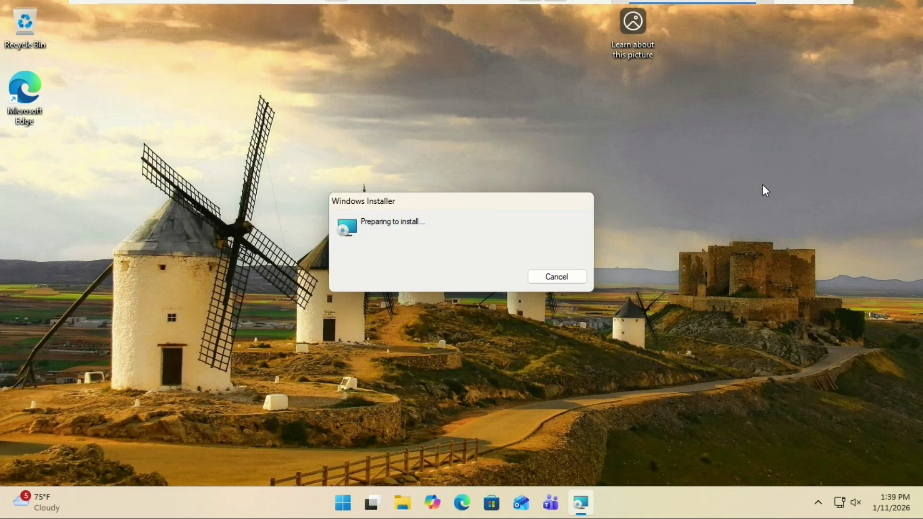
left_click(416, 324)
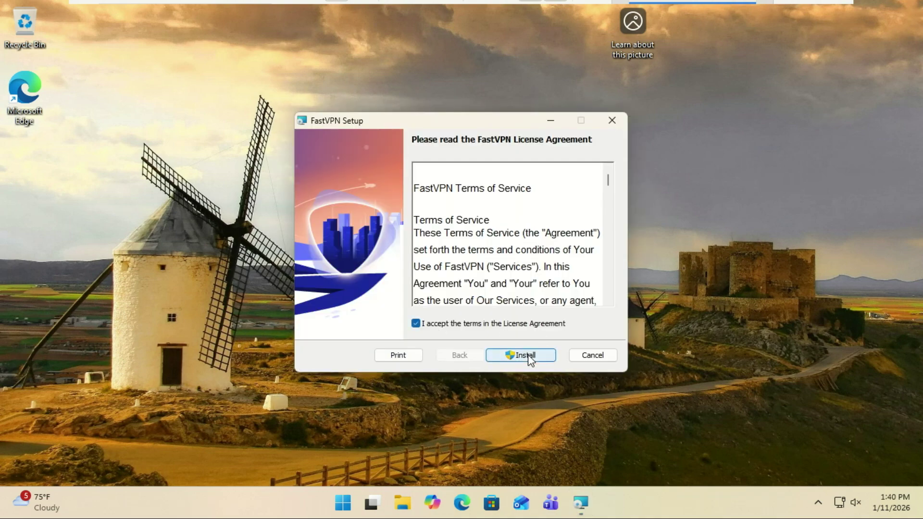
left_click(529, 356)
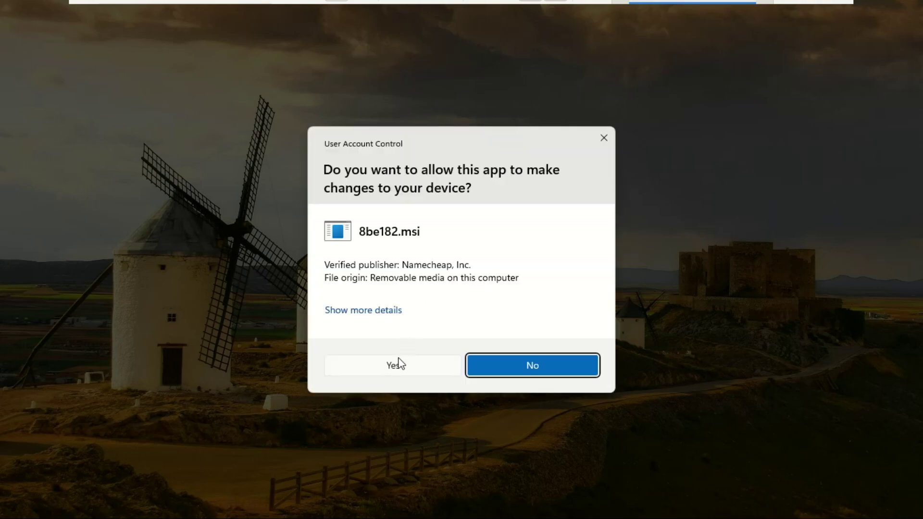
left_click(397, 364)
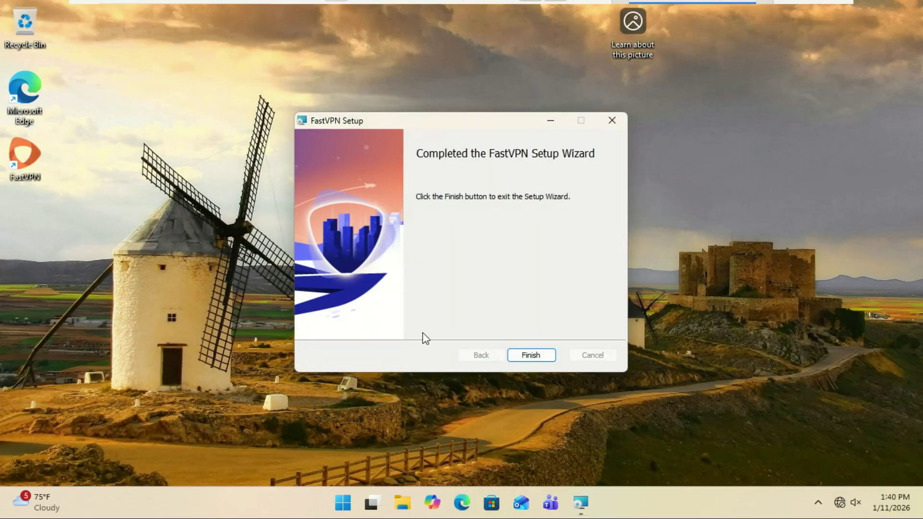
left_click(526, 351)
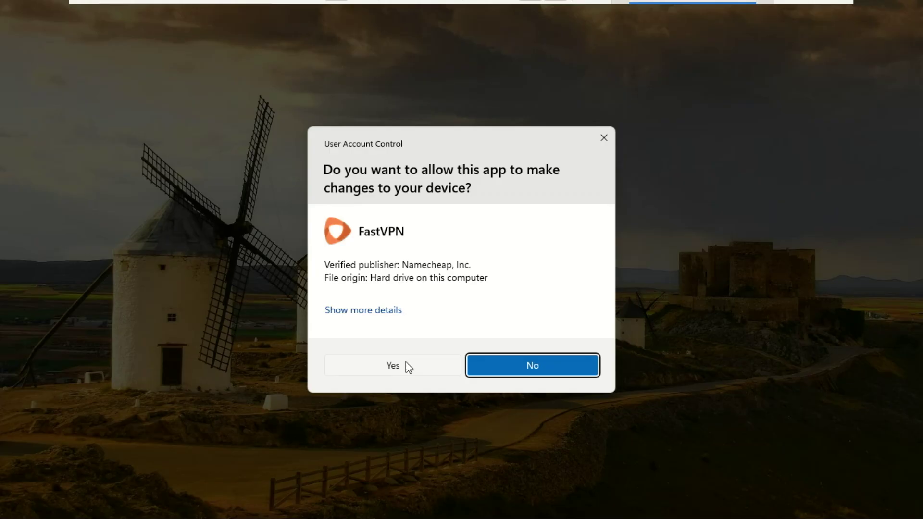
Launch FastVPN from the desktop with permission to make changes, and start with the Namecheap account.
left_click(393, 366)
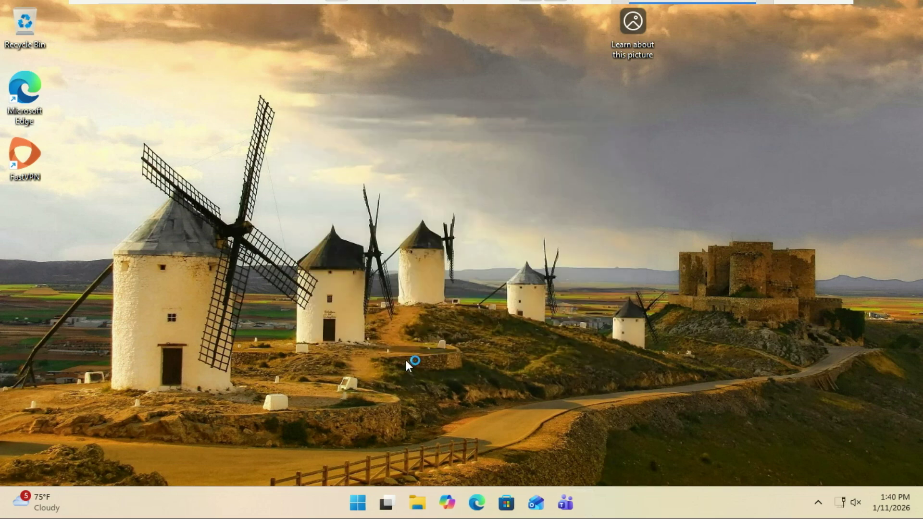
double_click(30, 154)
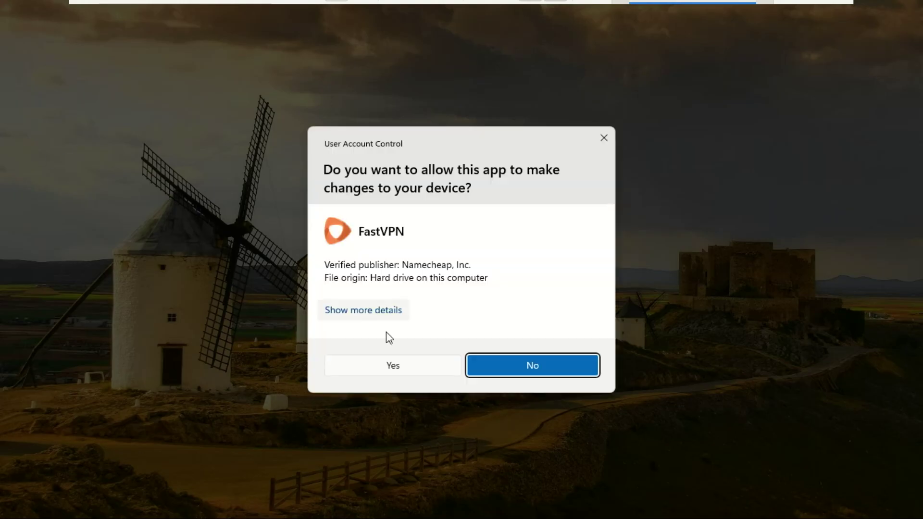
left_click(406, 368)
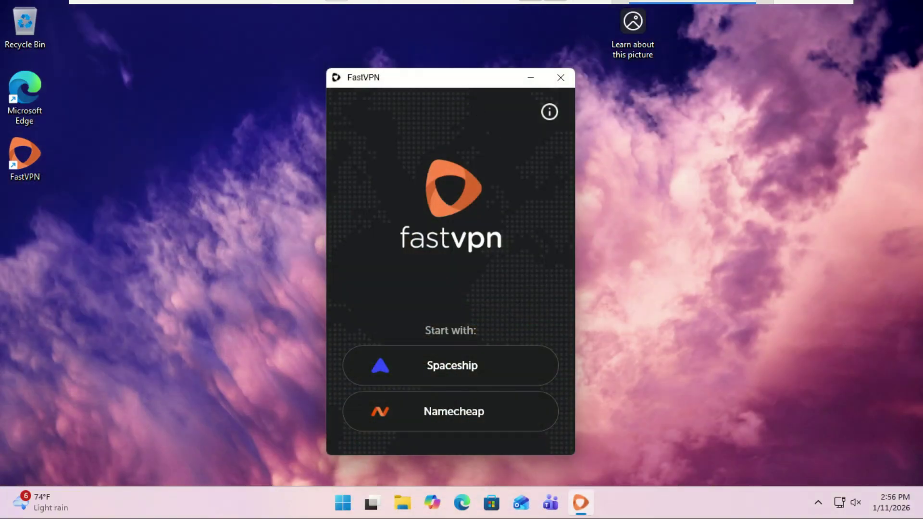
left_click_drag(465, 82, 468, 62)
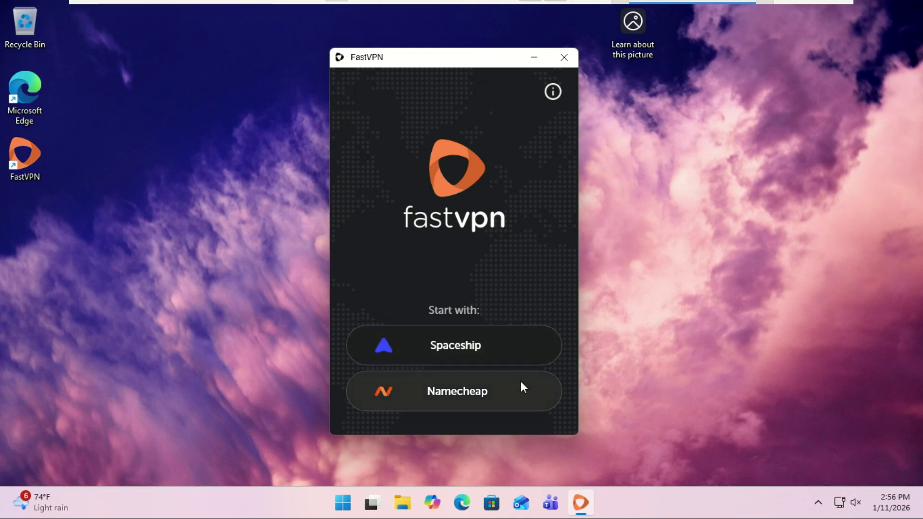
left_click(489, 401)
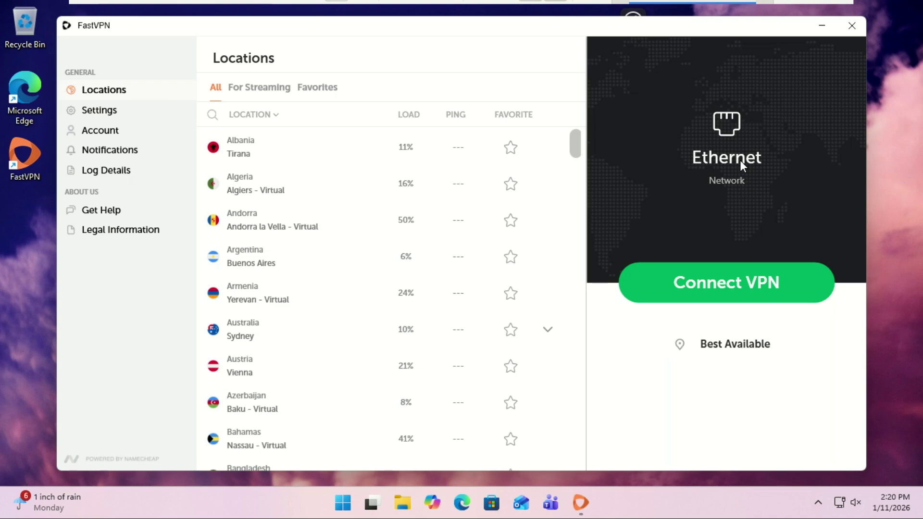
Review FastVPN's general settings, trying the dark theme and returning to the light one.
left_click(118, 117)
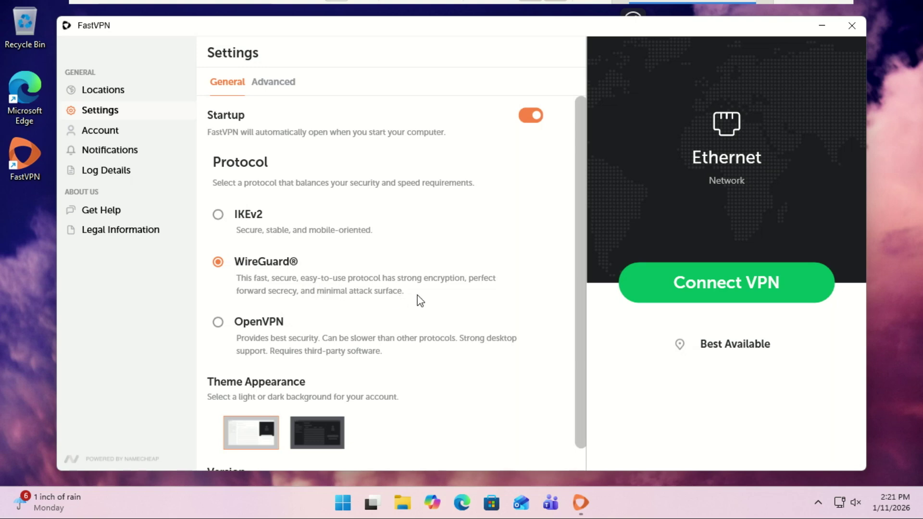
left_click_drag(579, 220, 584, 243)
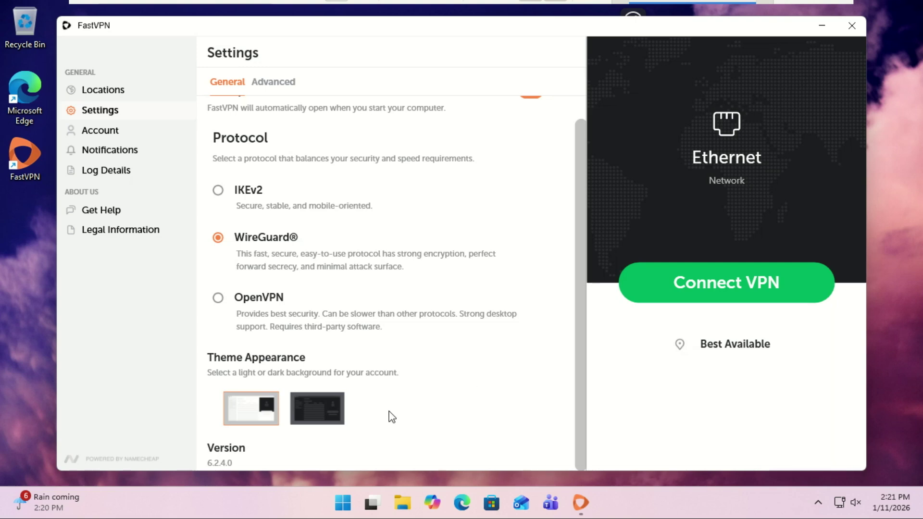
left_click(326, 407)
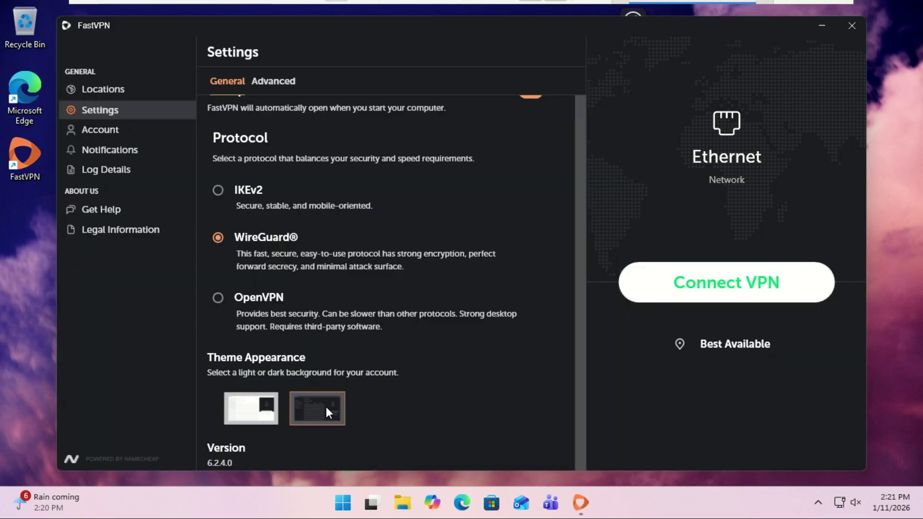
left_click(266, 415)
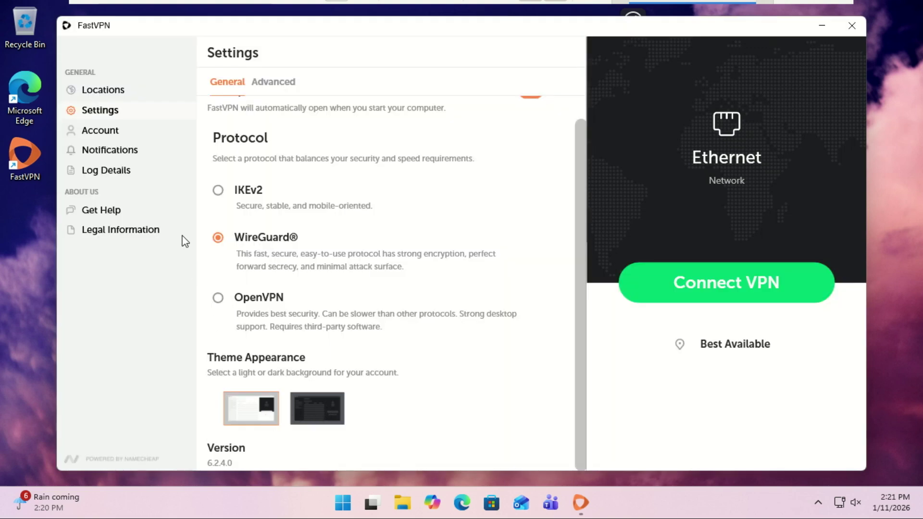
View the account, notifications and help pages, and turn on user behavior tracking in the log details.
left_click(104, 140)
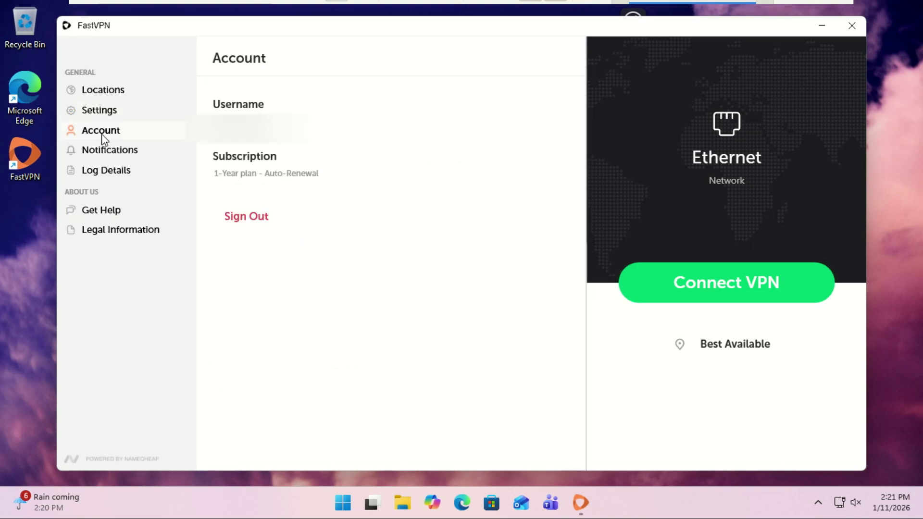
left_click(108, 150)
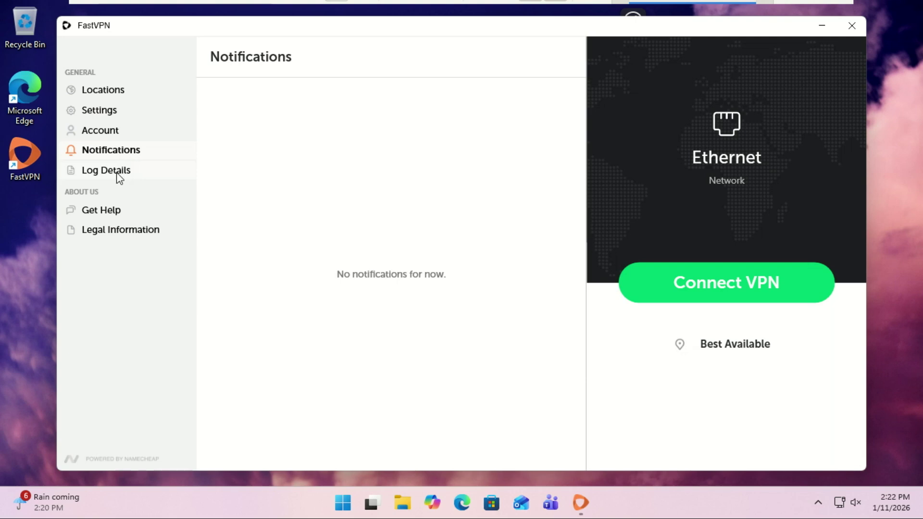
left_click(119, 178)
left_click(553, 106)
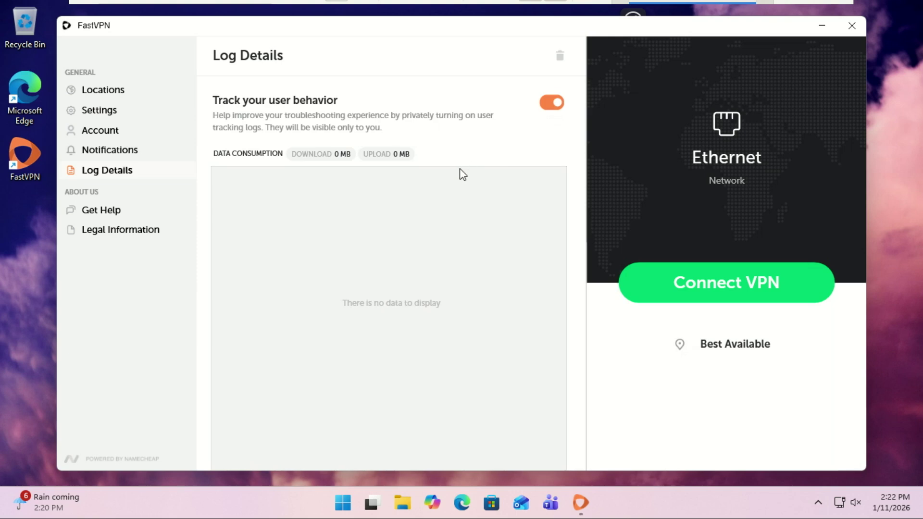
left_click(116, 213)
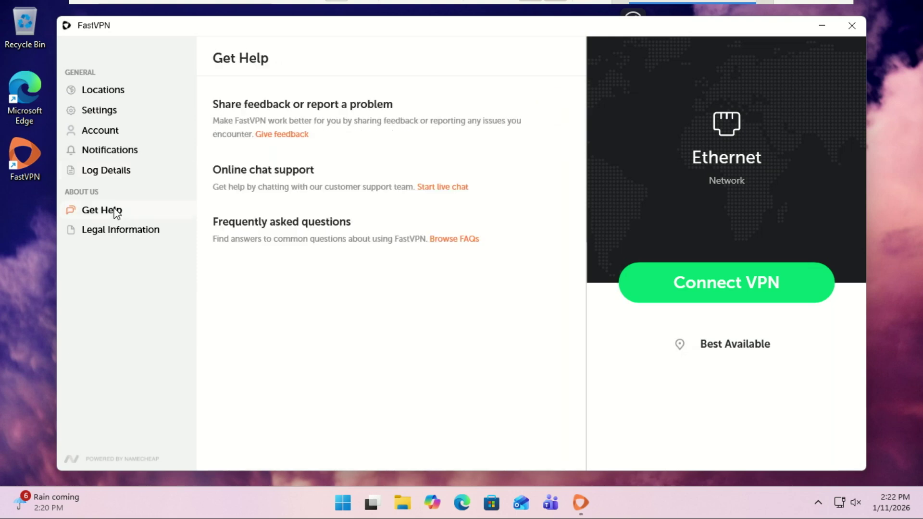
Select United Kingdom, Edinburgh as the VPN location from the list of all locations.
left_click(108, 98)
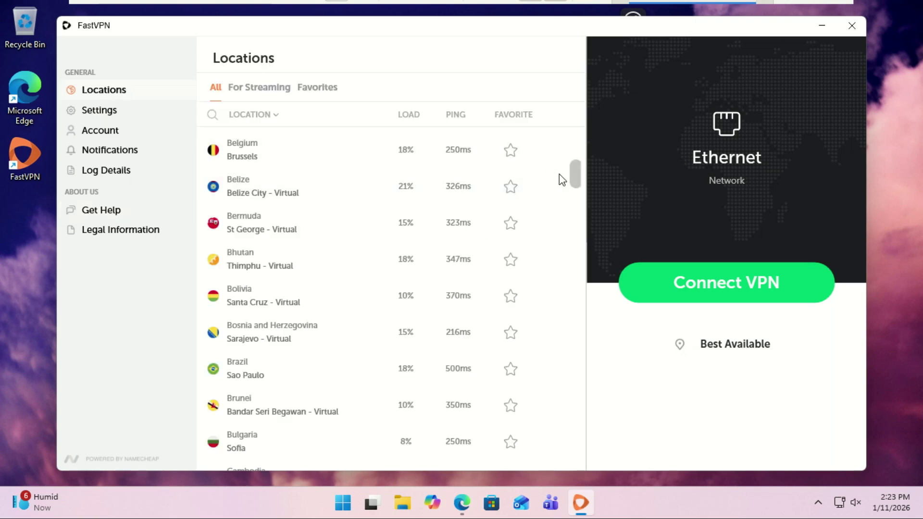
left_click_drag(576, 177, 571, 452)
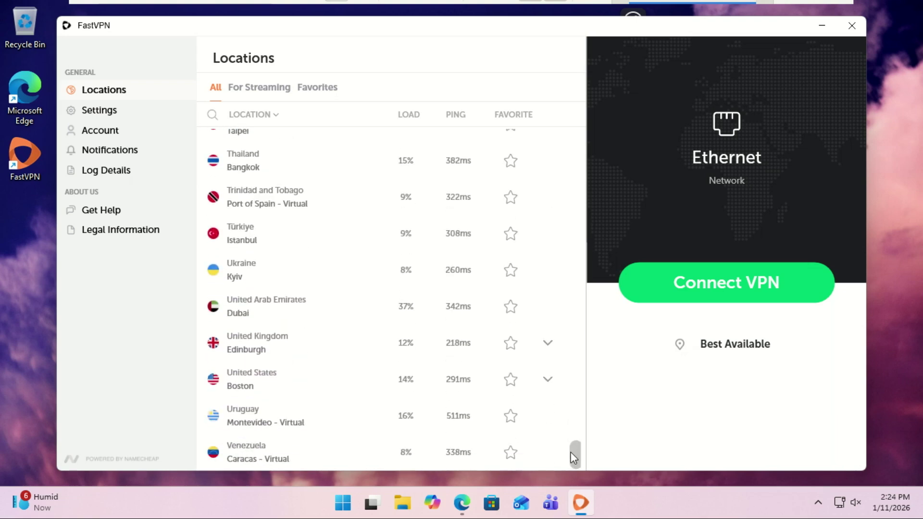
left_click(256, 345)
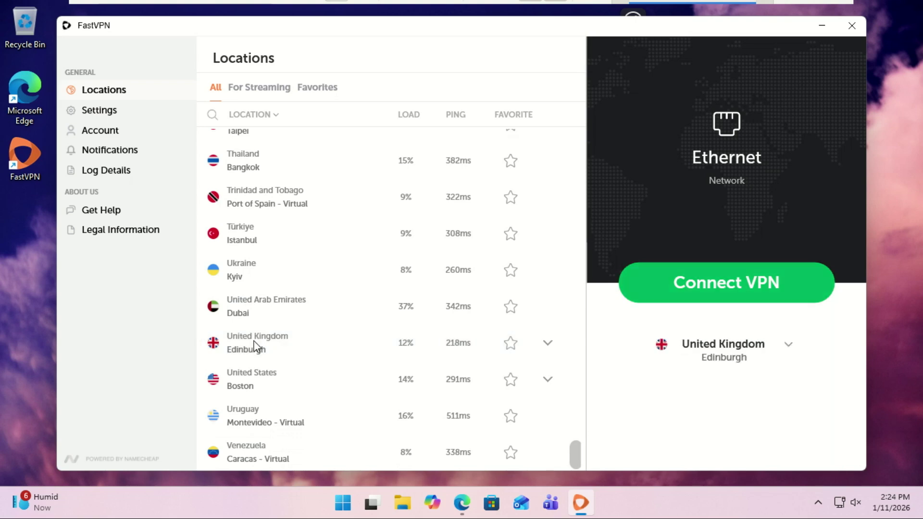
left_click(254, 342)
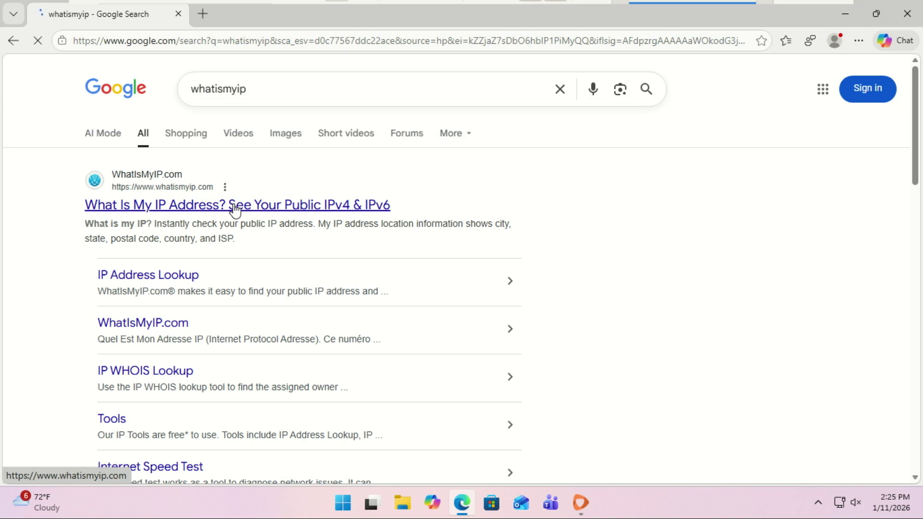
Check the public IP address and its location on WhatIsMyIP.com, and close the browser.
left_click(234, 205)
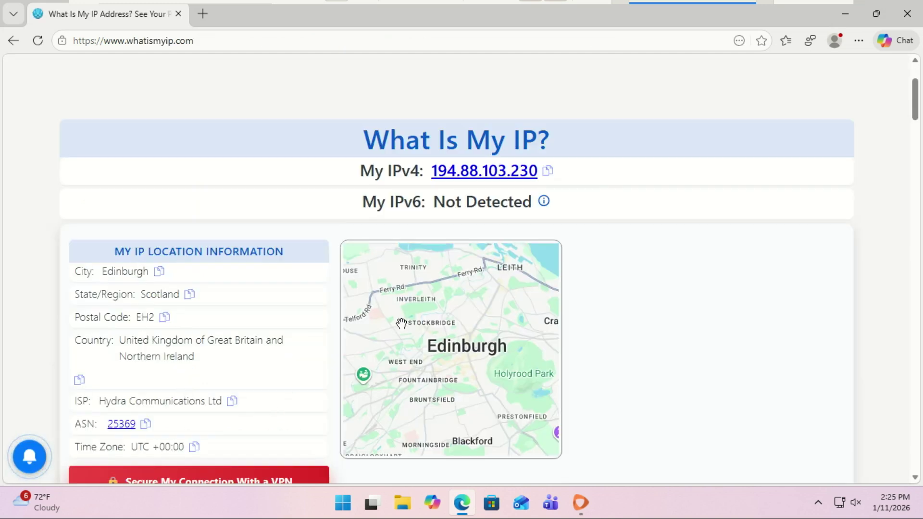
left_click(910, 15)
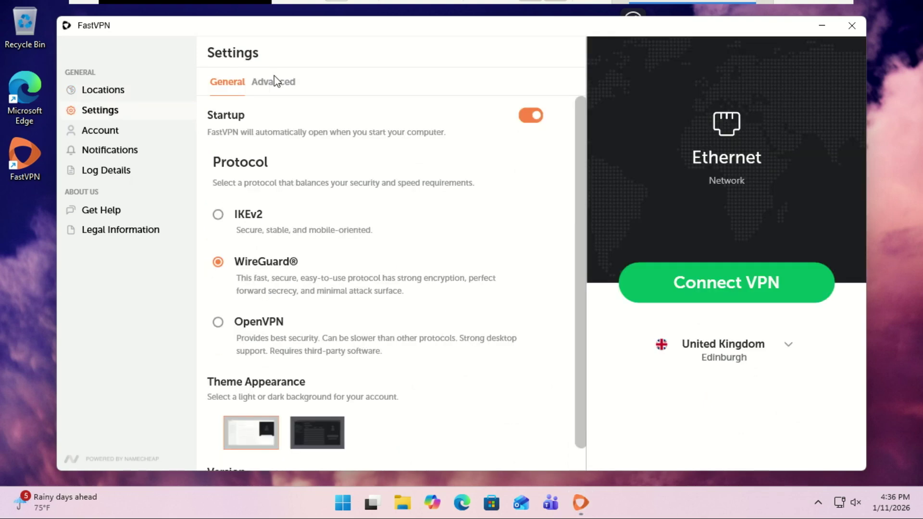
Turn on the Kill Switch in FastVPN's advanced settings, and review the split tunneling choices and the remaining advanced options.
left_click(274, 82)
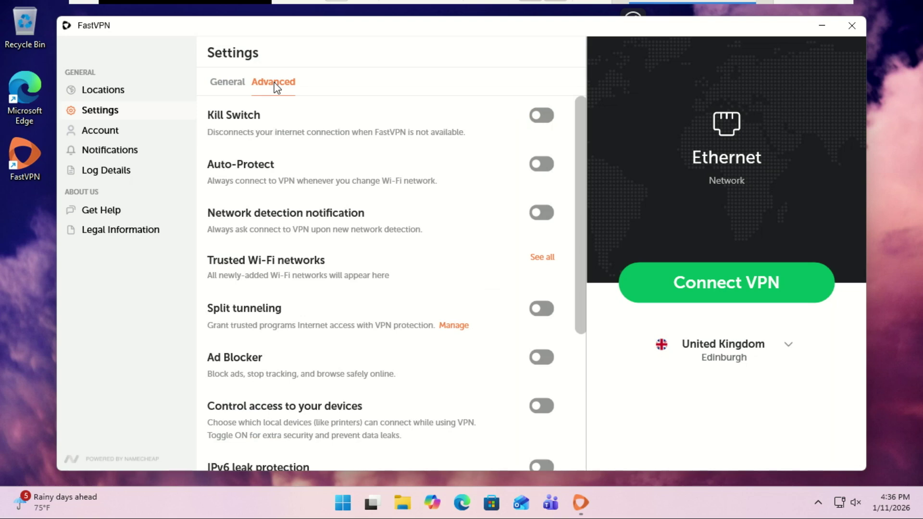
left_click(539, 117)
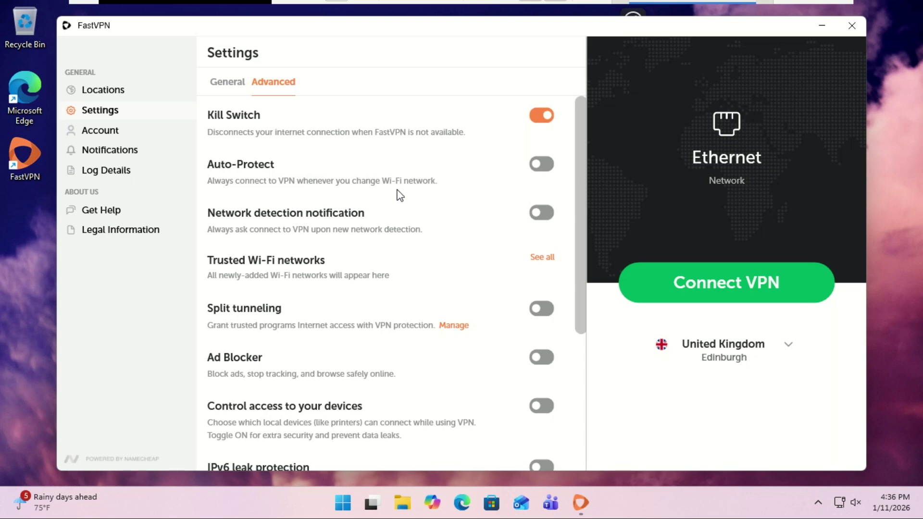
scroll(463, 239, "down", 2)
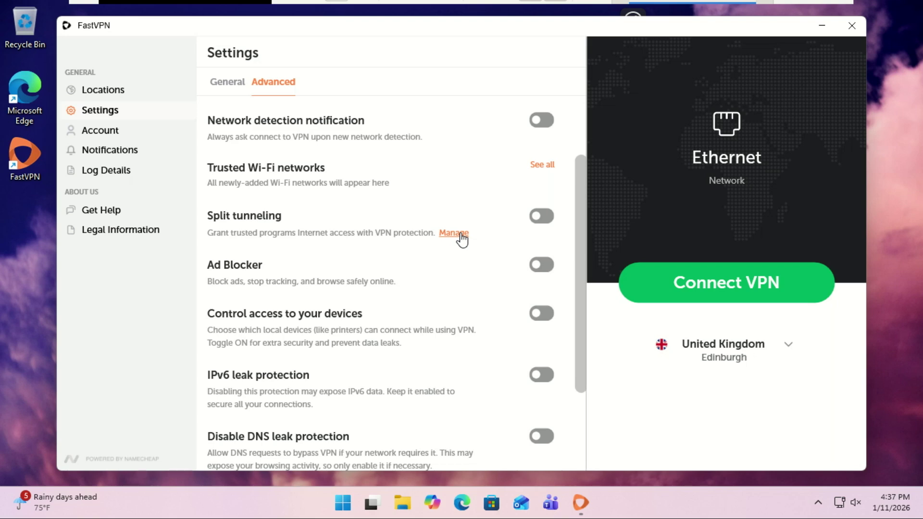
left_click(454, 234)
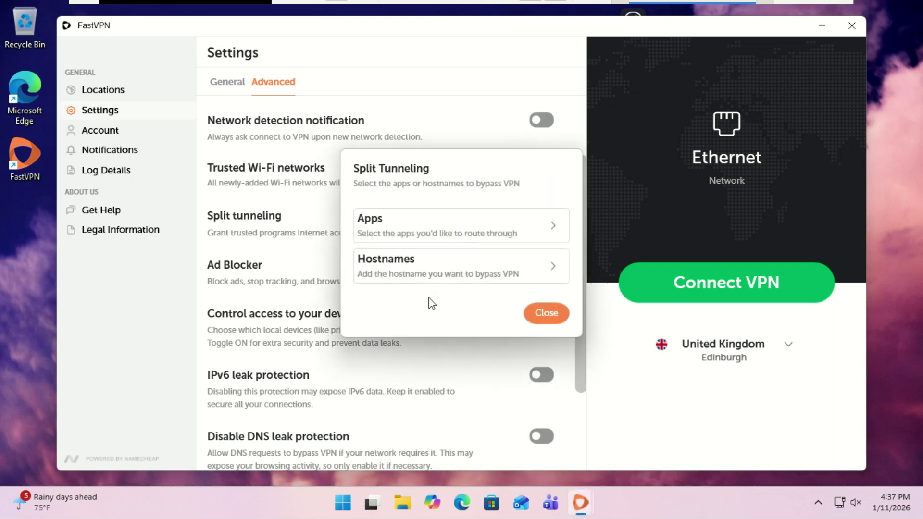
left_click(546, 313)
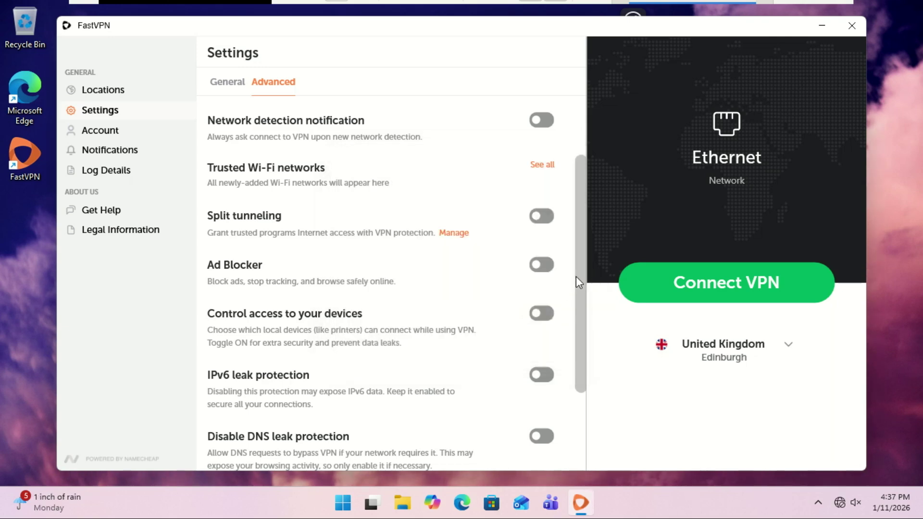
left_click_drag(578, 276, 575, 361)
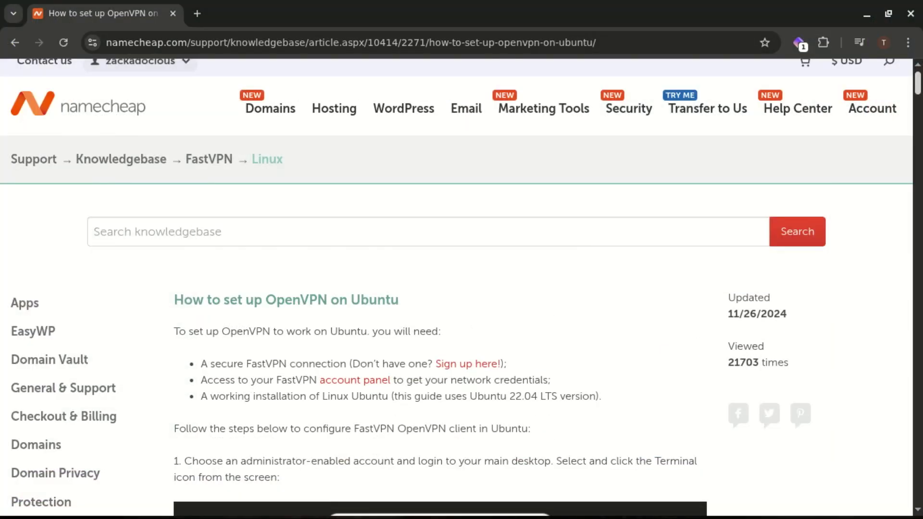
Read through Namecheap's knowledgebase guide on setting up OpenVPN on Ubuntu, from the requirements to the final VPN connection steps.
scroll(457, 288, "down", 3)
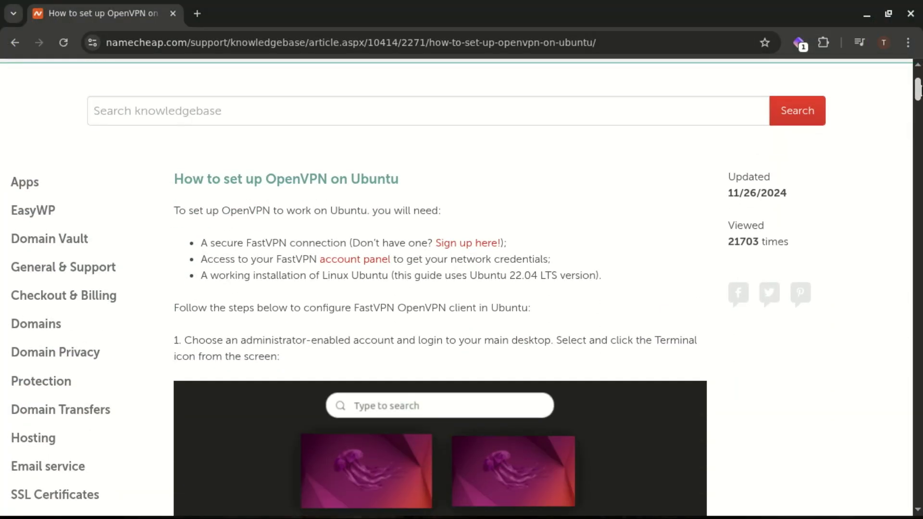
scroll(462, 289, "down", 9)
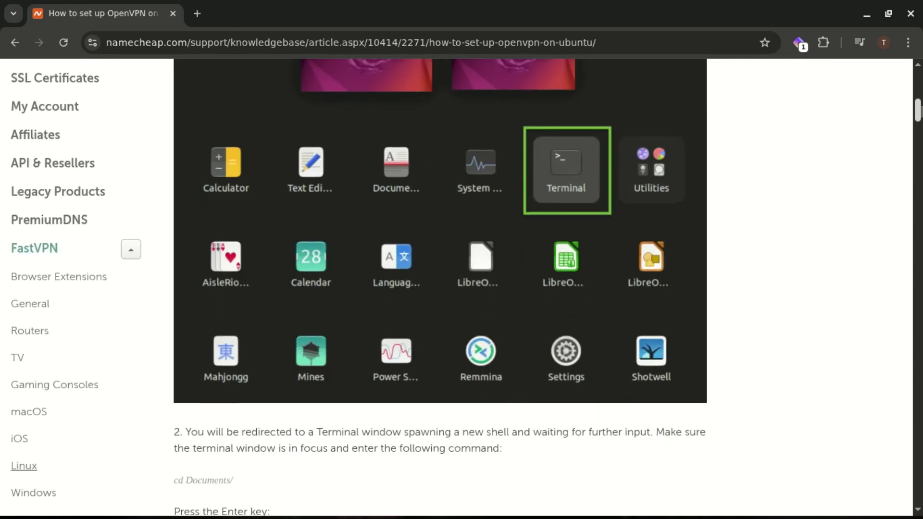
scroll(462, 288, "down", 11)
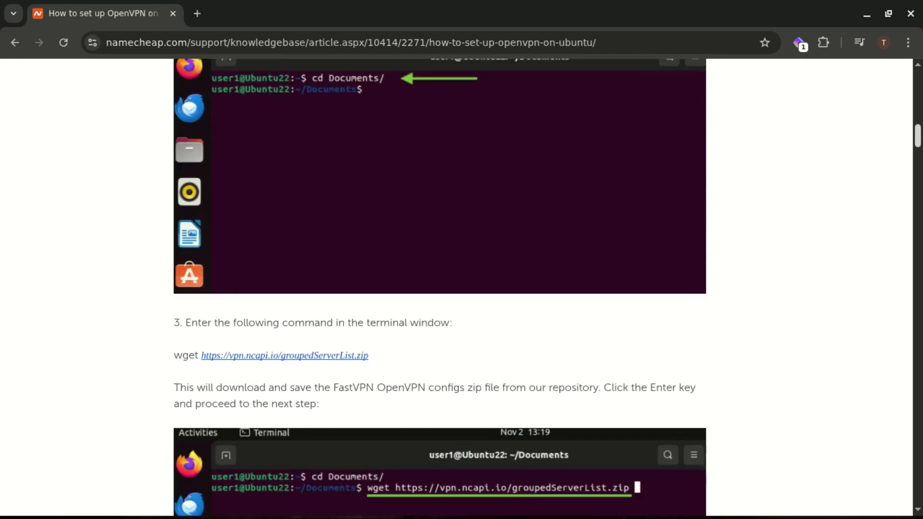
scroll(461, 288, "down", 6)
scroll(462, 288, "down", 9)
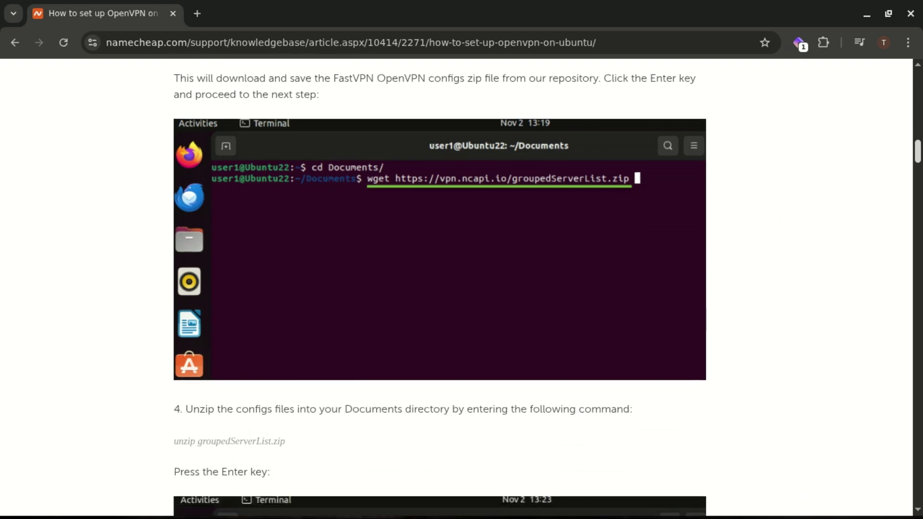
scroll(462, 288, "down", 18)
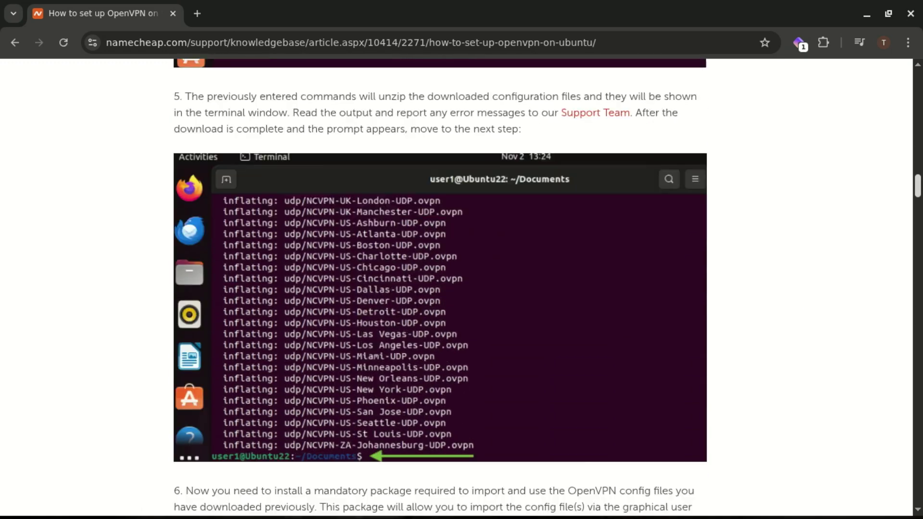
scroll(462, 289, "down", 13)
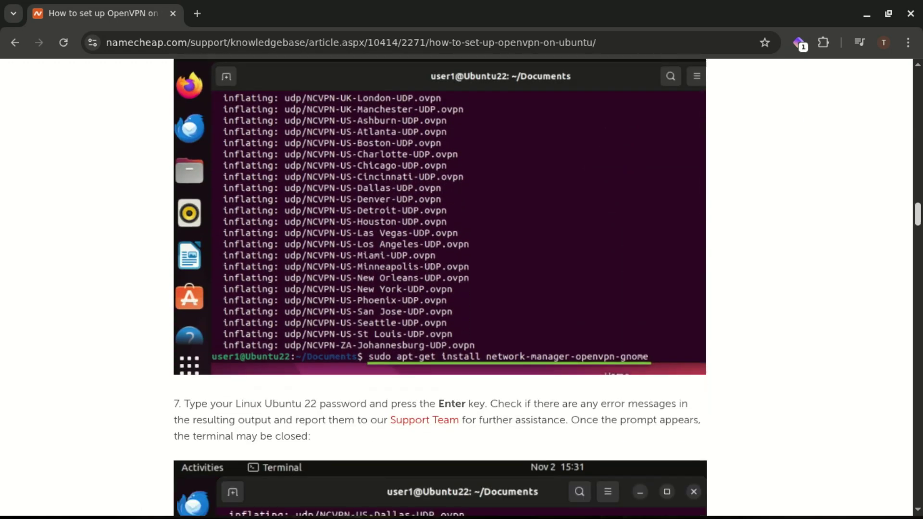
scroll(462, 289, "down", 12)
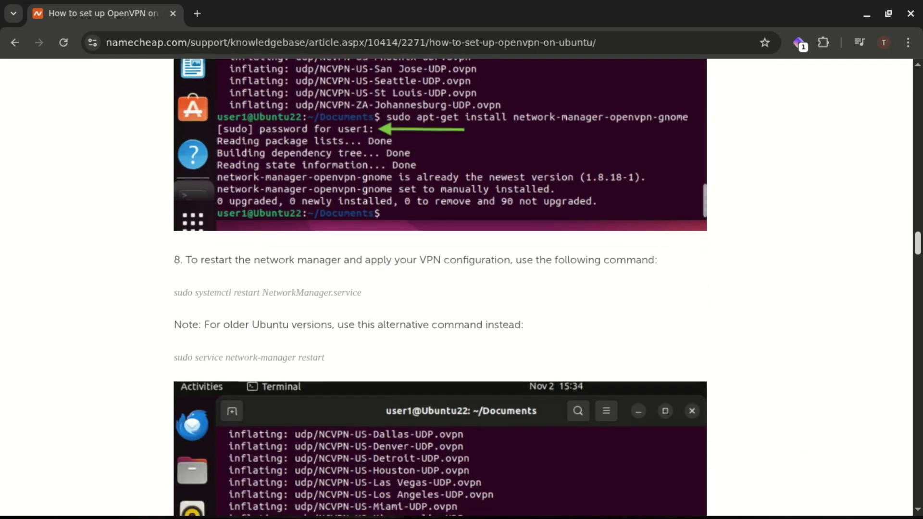
scroll(462, 289, "down", 6)
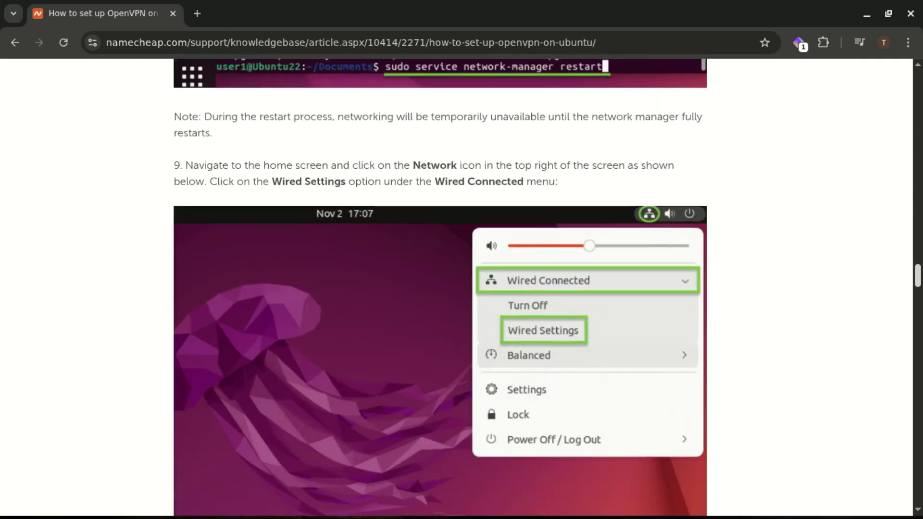
scroll(462, 289, "down", 7)
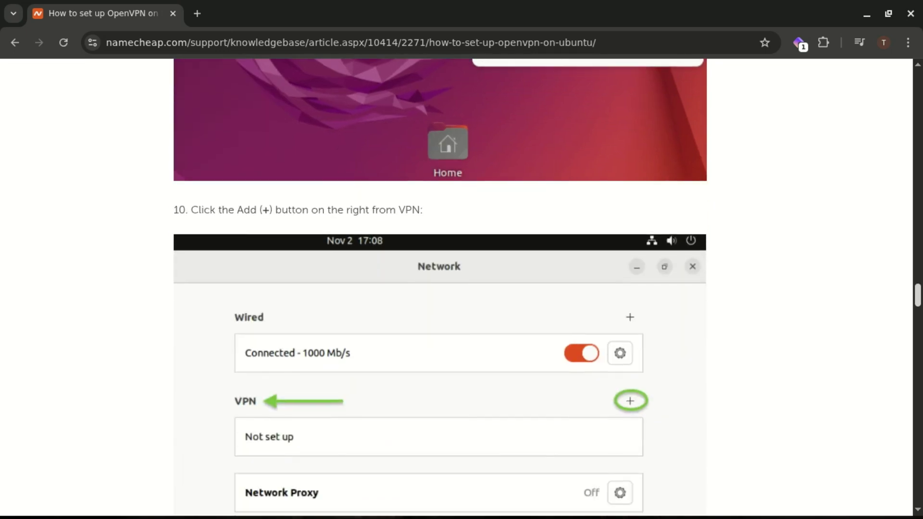
scroll(461, 289, "down", 14)
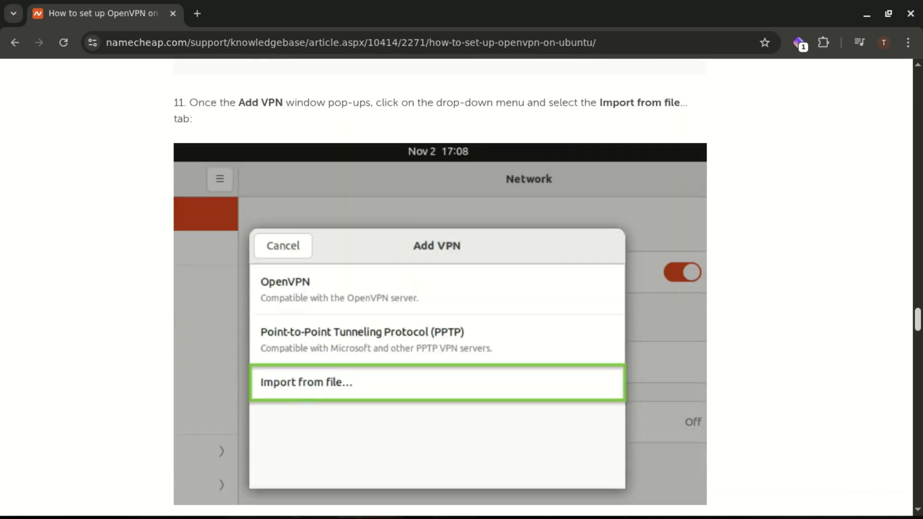
scroll(461, 288, "down", 13)
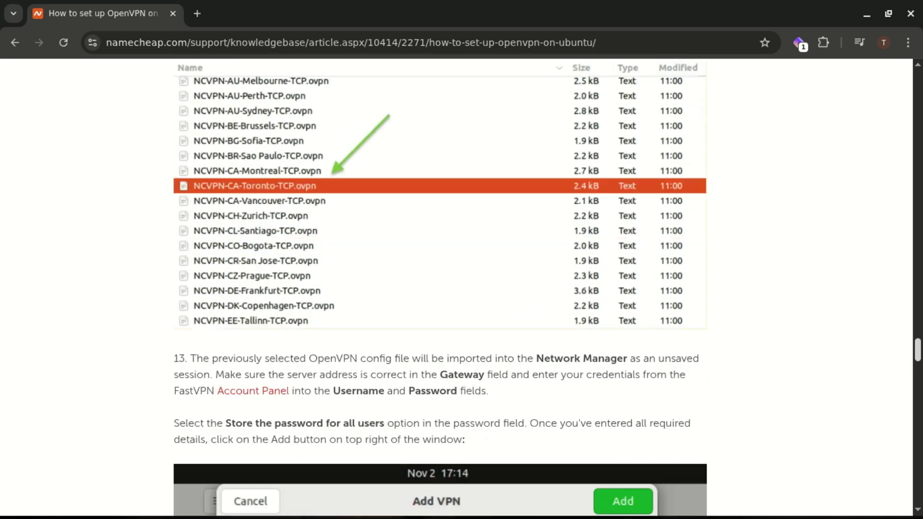
left_click_drag(919, 370, 919, 414)
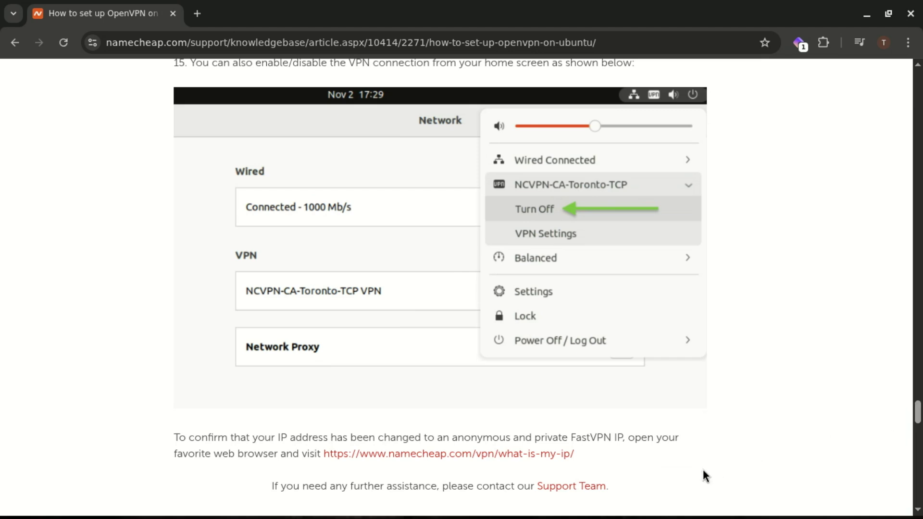
Open the Support Team link at the end of the Ubuntu guide and view Namecheap's Live Chat page.
left_click(590, 489)
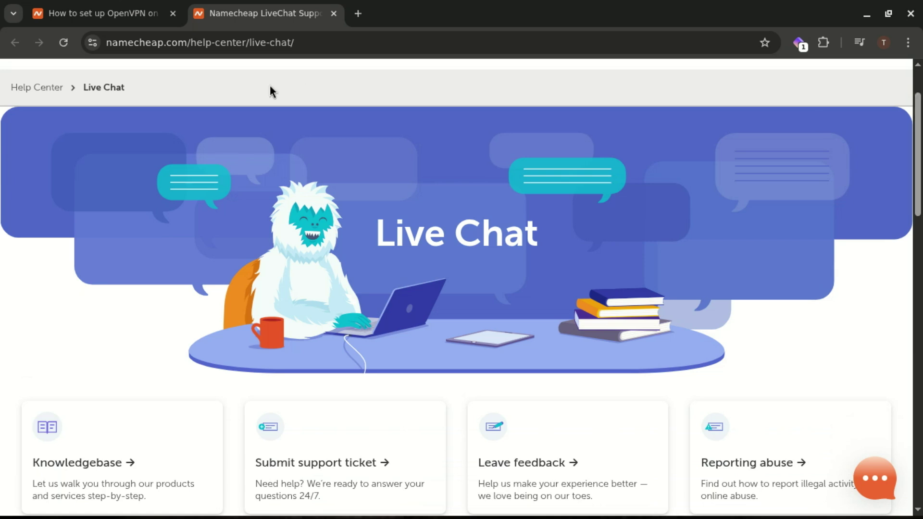
left_click(120, 14)
left_click(243, 18)
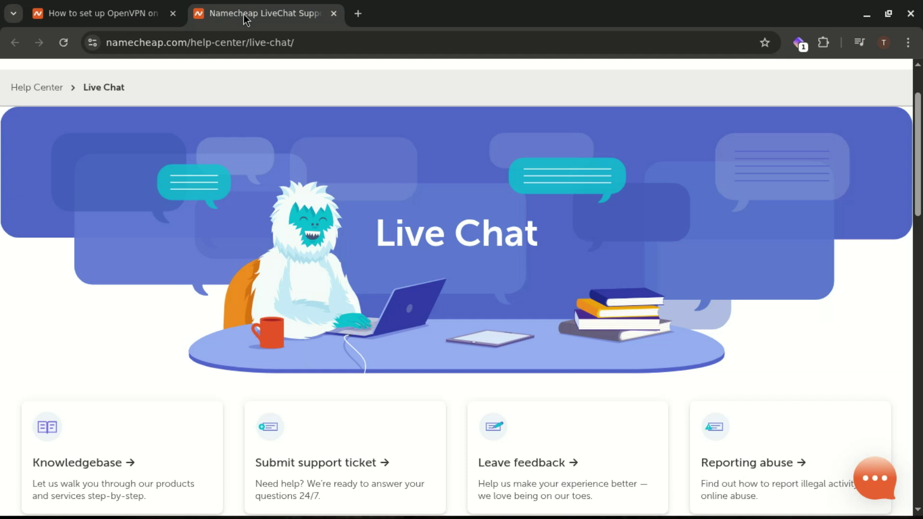